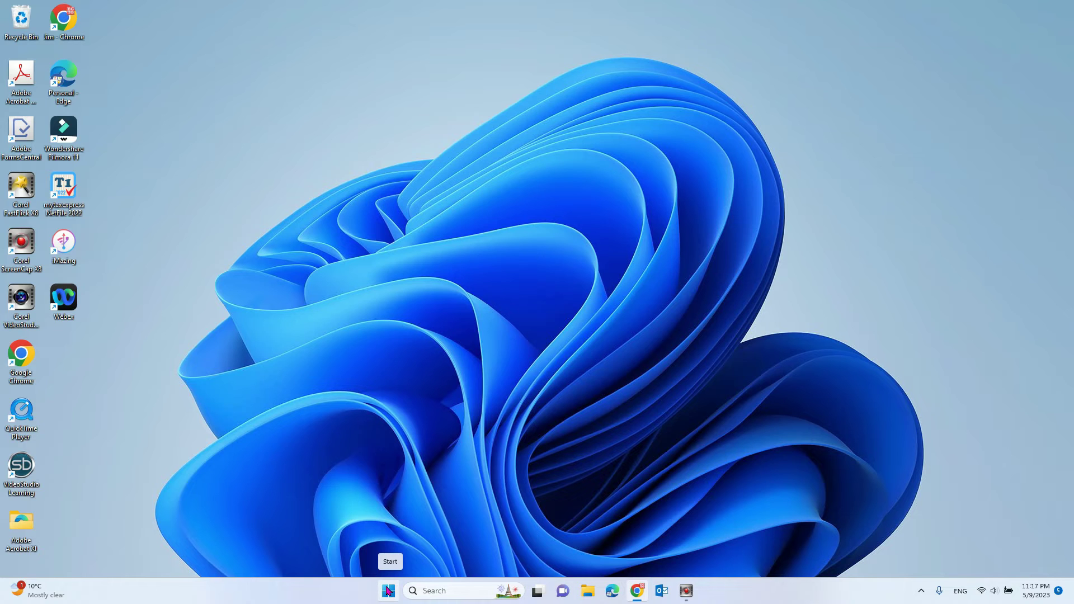
Launch Computer Management from the quick-link menu and select Guest under Local Users and Groups > Users
right_click(387, 591)
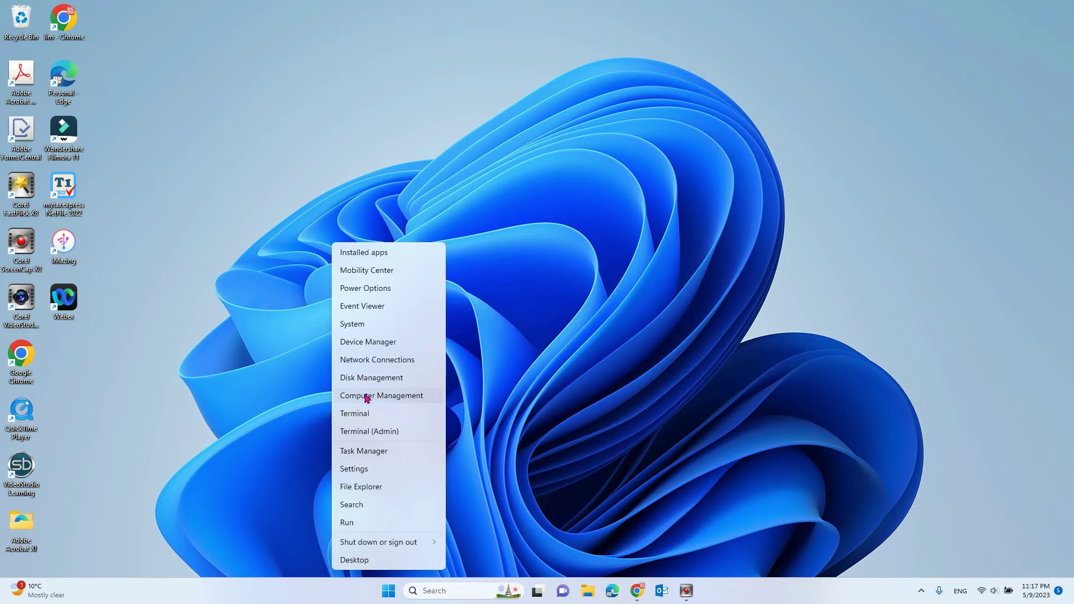
click(377, 401)
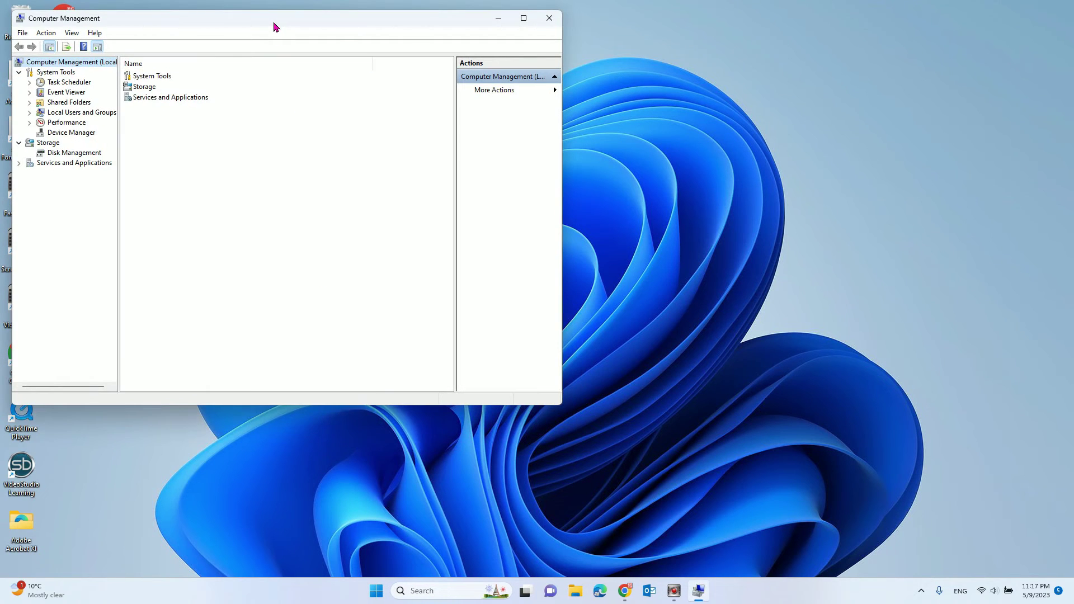
drag(274, 24, 585, 130)
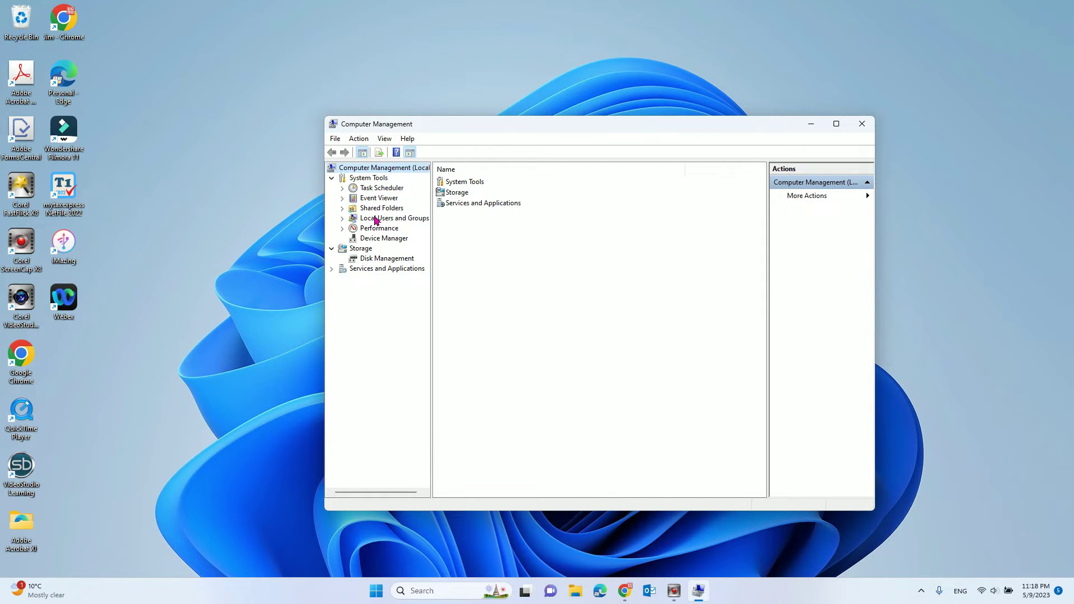
double_click(376, 219)
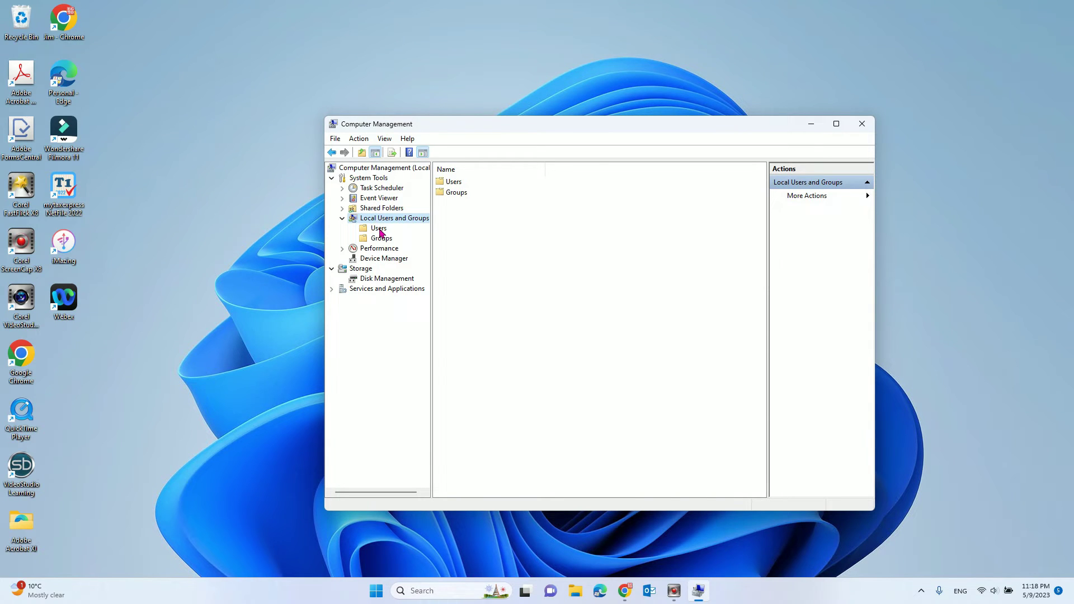
click(380, 231)
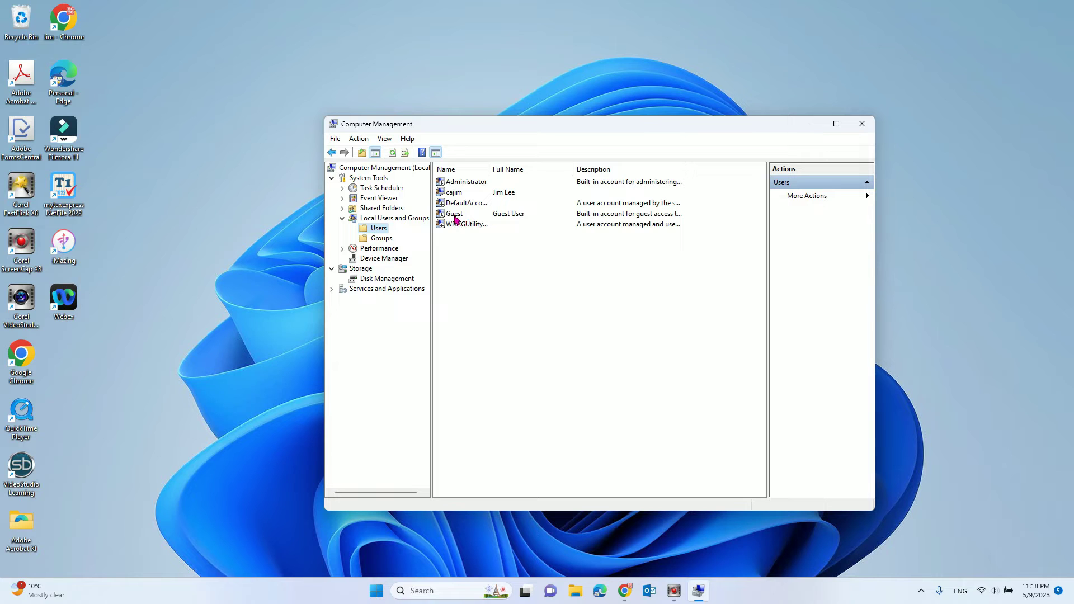
click(456, 219)
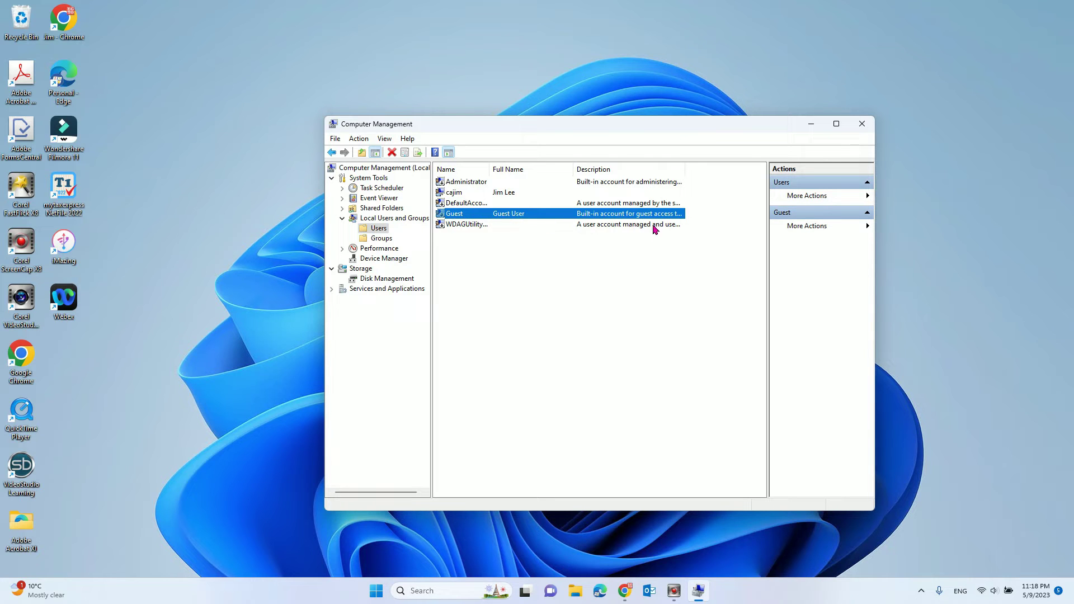
Clear 'Account is disabled' in the Guest properties, review its Member Of groups, and save
double_click(485, 217)
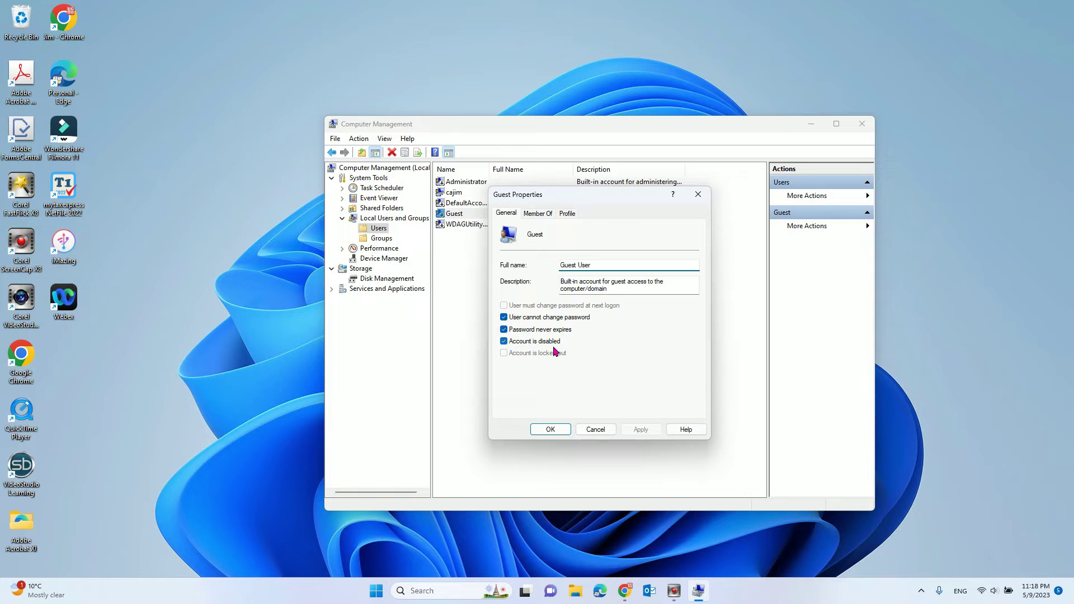
click(504, 343)
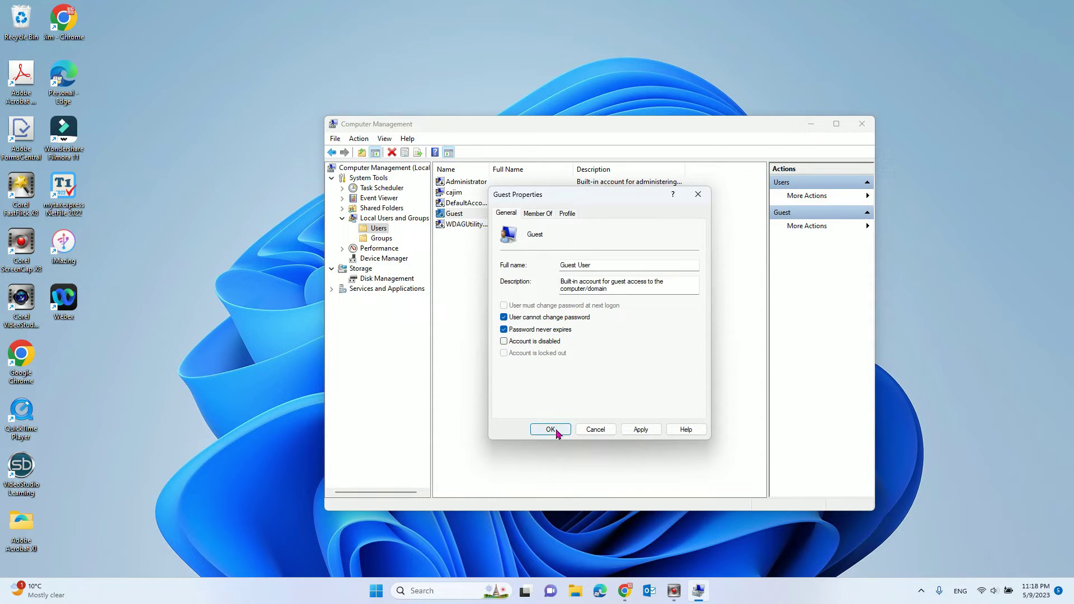
click(538, 214)
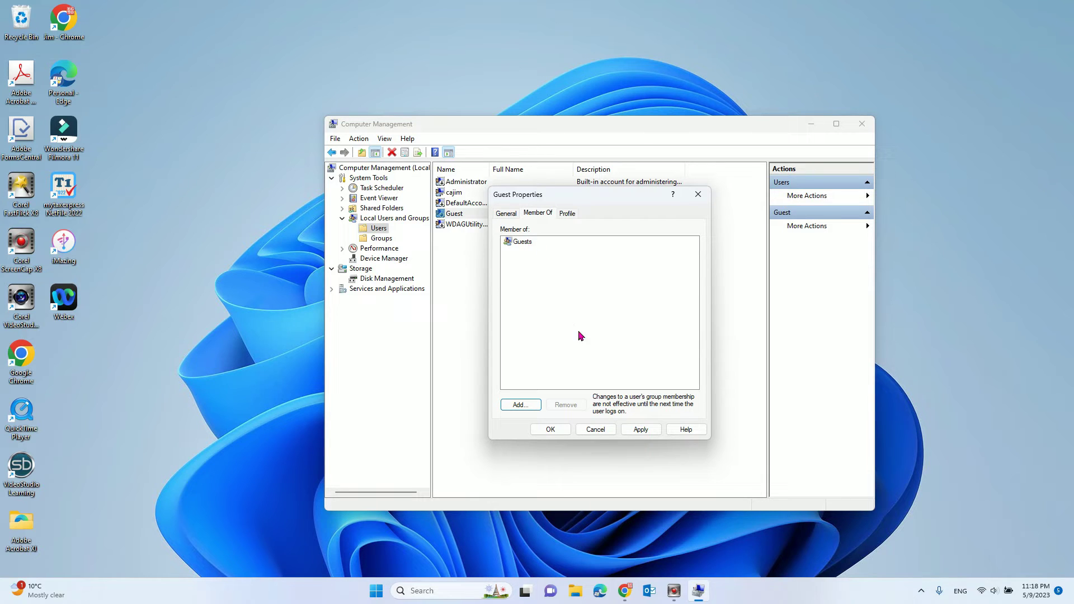
click(551, 430)
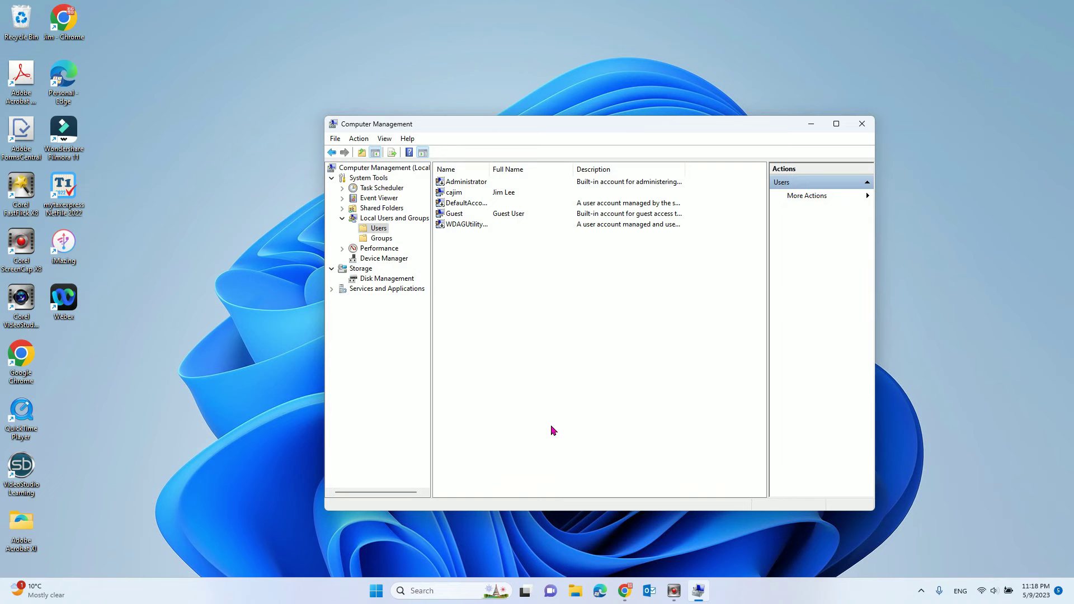
Verify Guest is enabled, then confirm Guest User appears among the Start menu account options
double_click(475, 216)
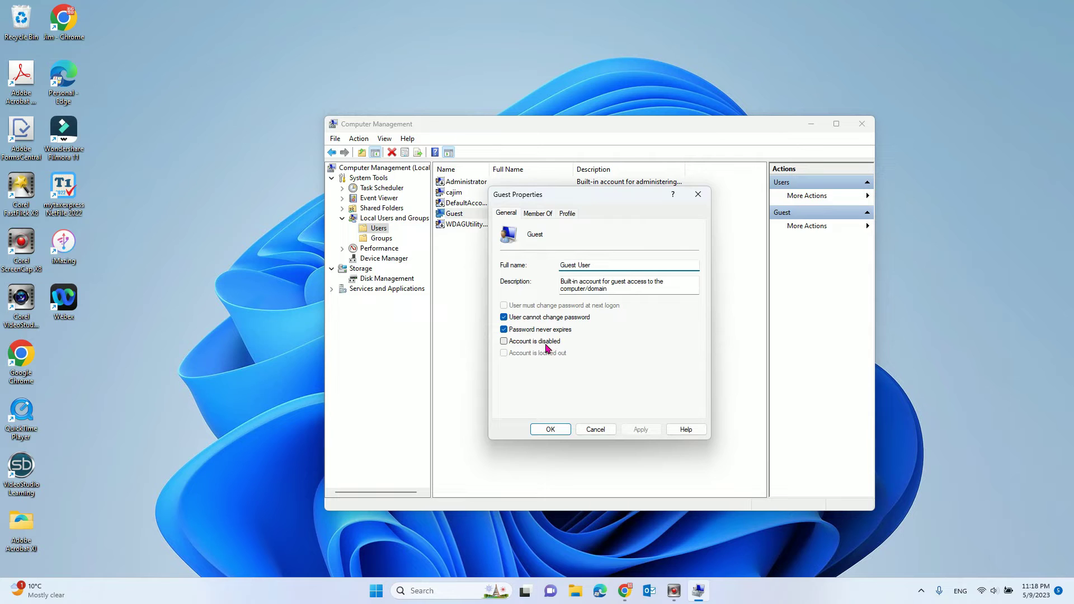
click(597, 432)
click(377, 594)
click(401, 553)
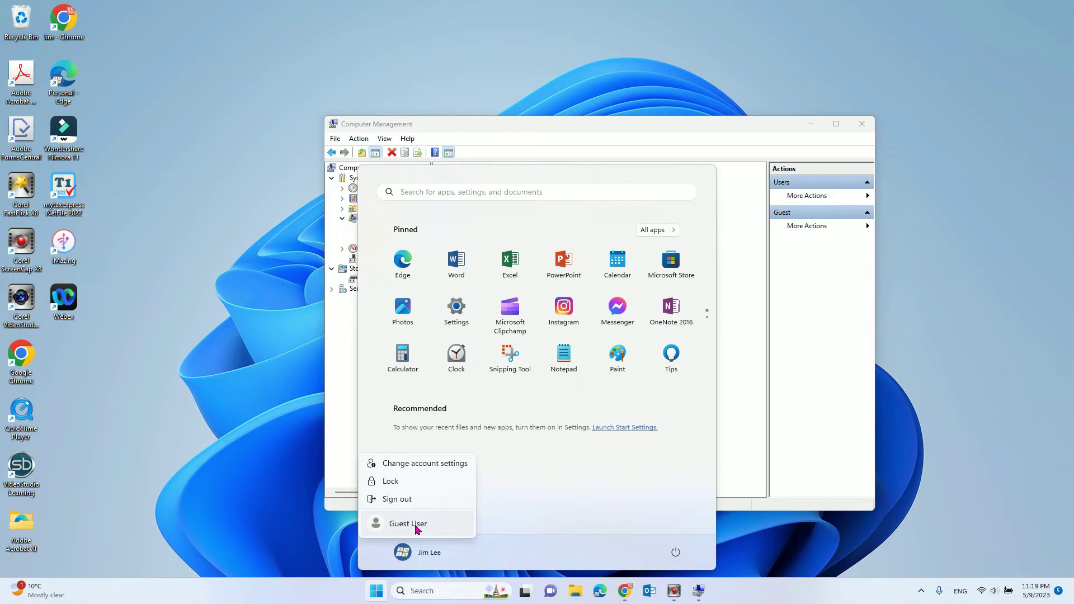
Dismiss the account flyout and launch 'Edit group policy' by searching 'gpedit' in Start
click(509, 496)
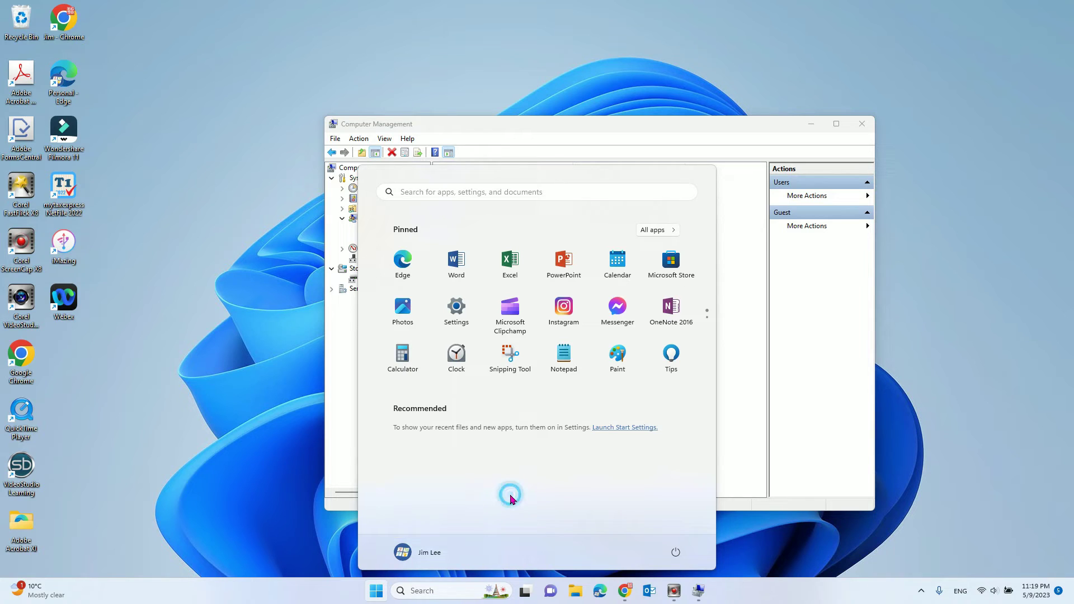
click(375, 592)
click(374, 591)
text(gp)
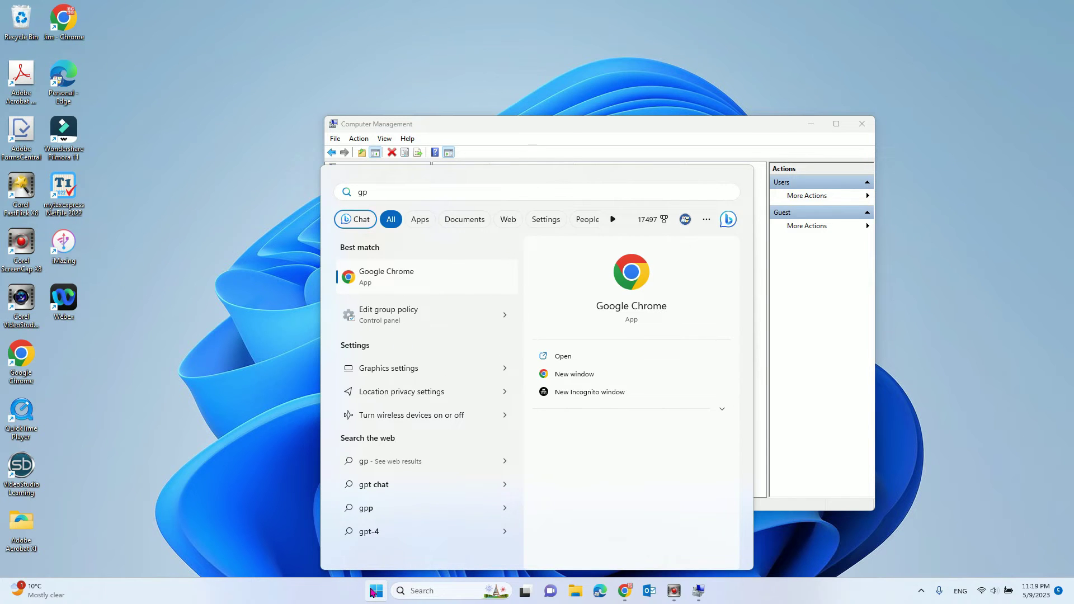
text(edit)
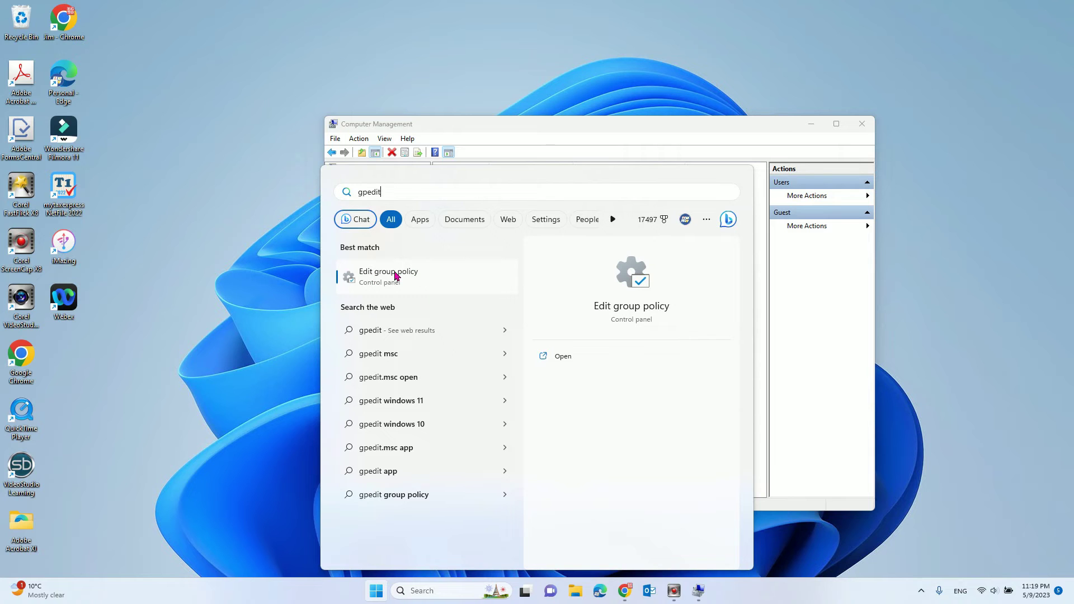
click(395, 275)
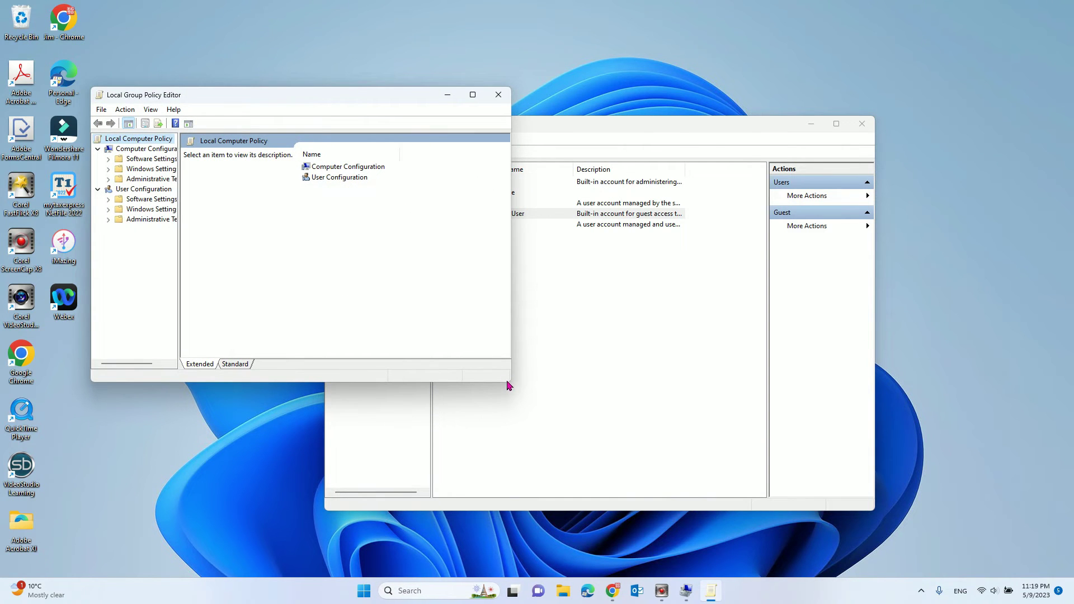
Enlarge the editor, widen the tree, and navigate to Security Settings > Local Policies > User Rights Assignment
drag(507, 383, 965, 542)
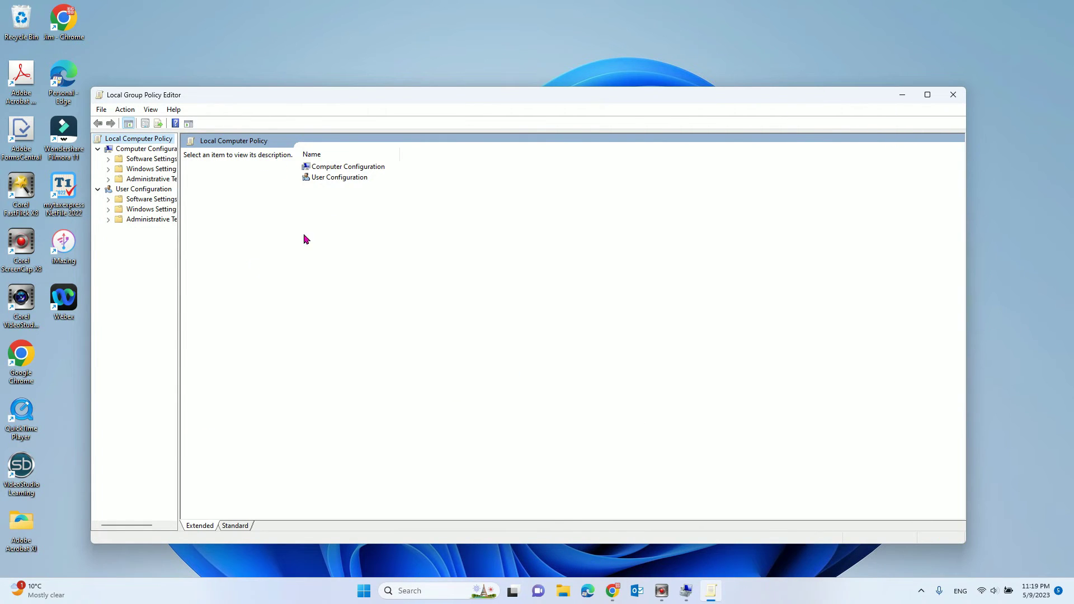
drag(178, 310, 430, 313)
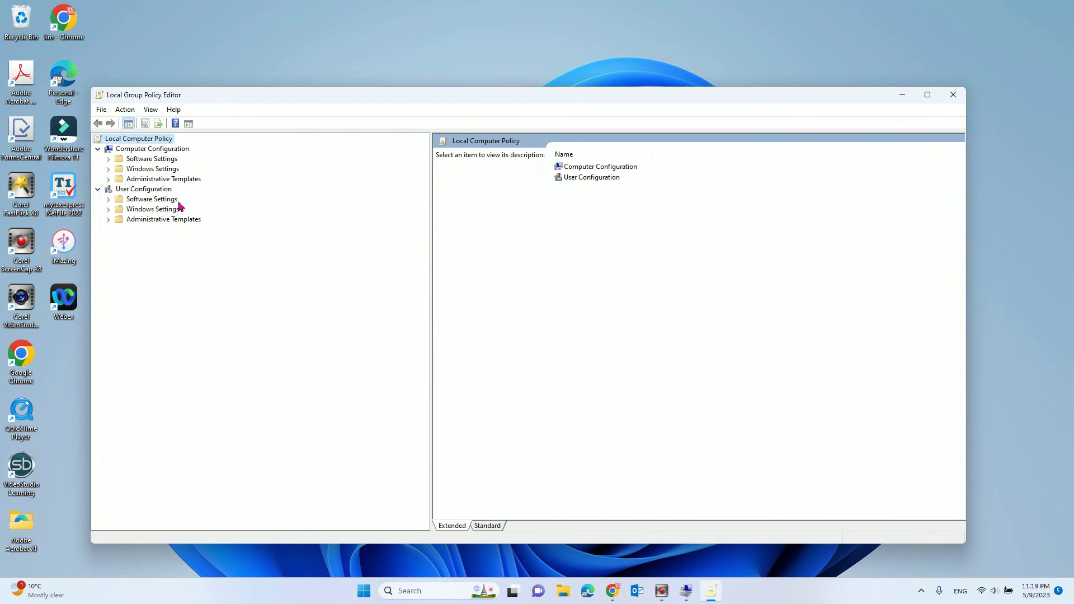
click(134, 170)
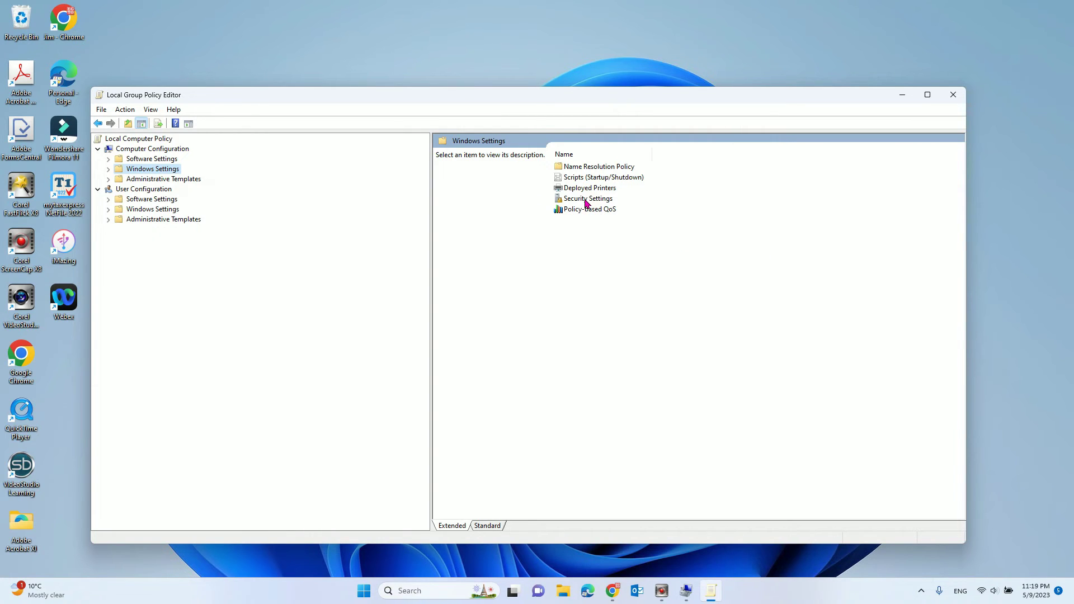
double_click(585, 200)
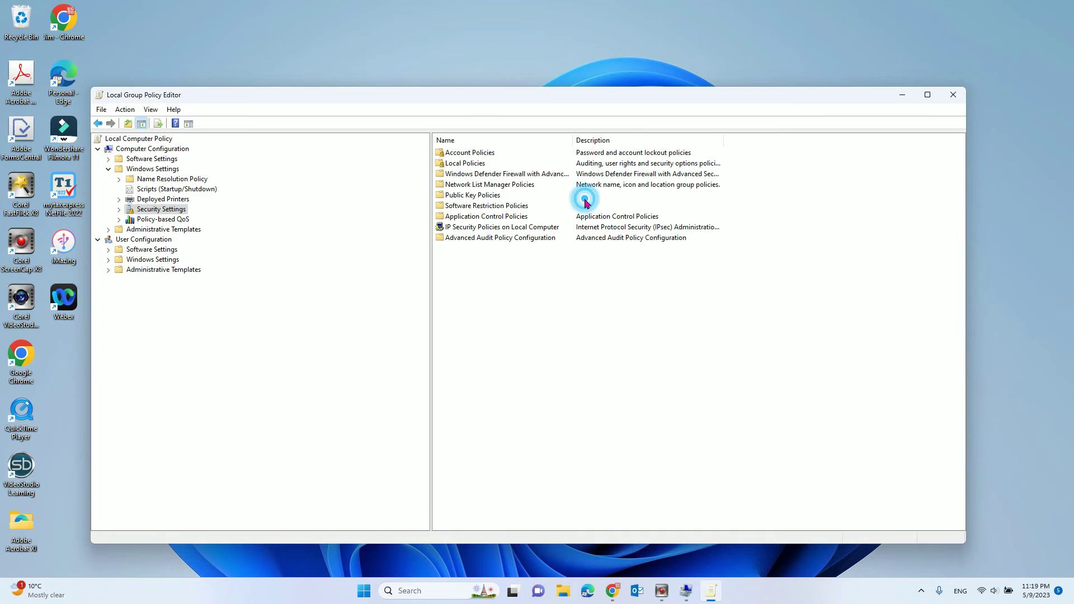
double_click(464, 165)
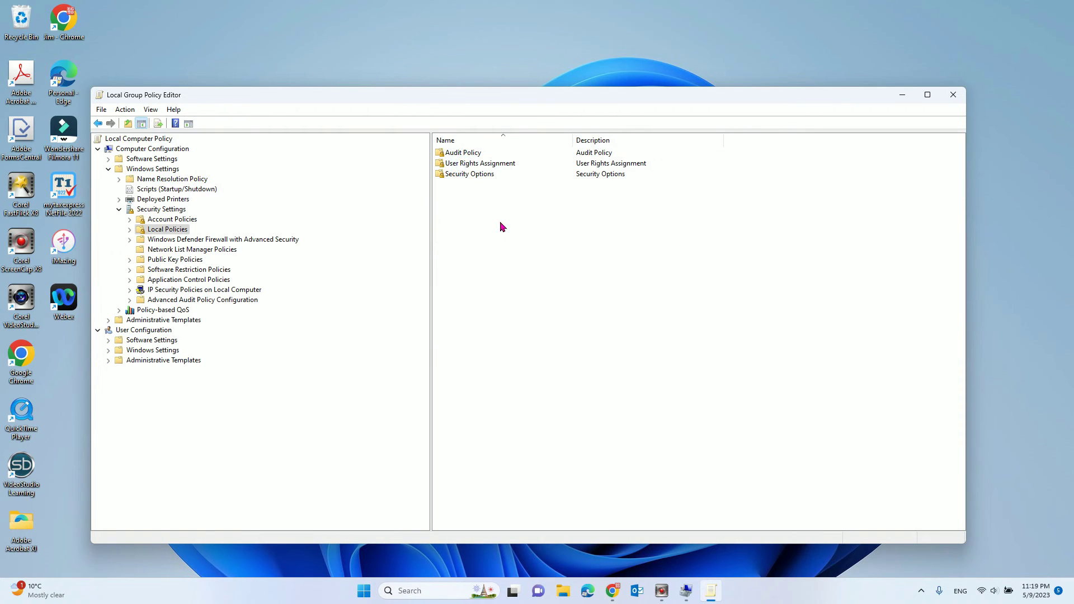
double_click(487, 164)
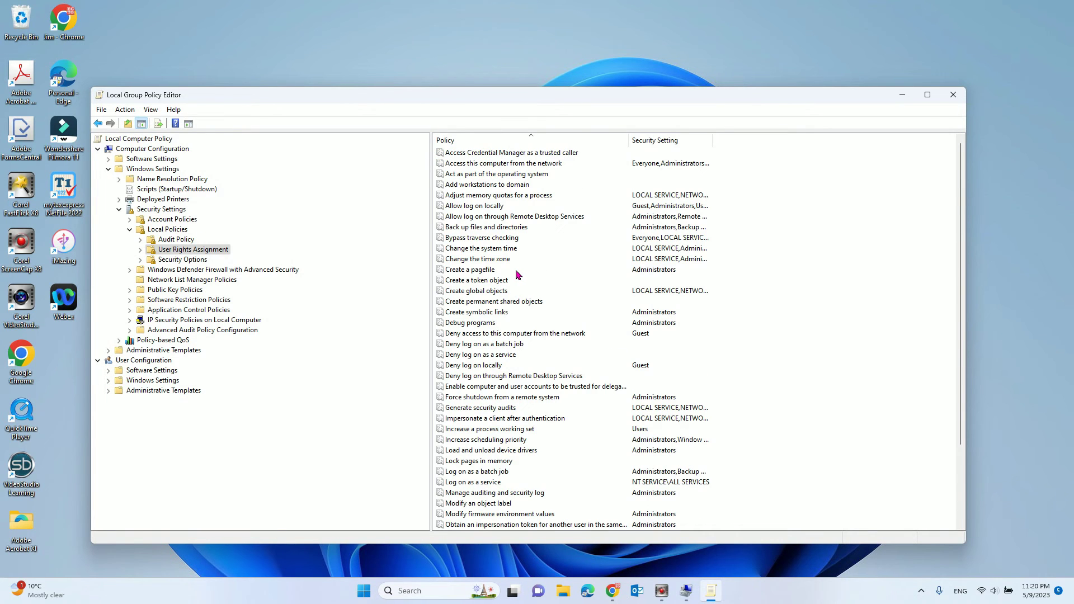
Remove Guest from the 'Deny log on locally' policy's account list and apply the change
scroll(517, 274, down, 3)
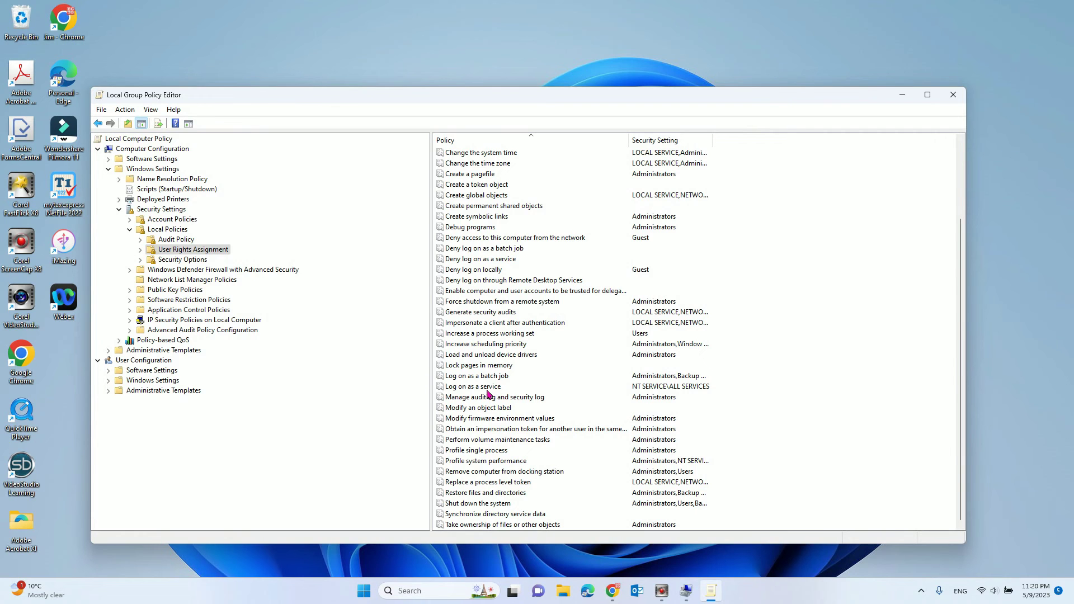
click(492, 271)
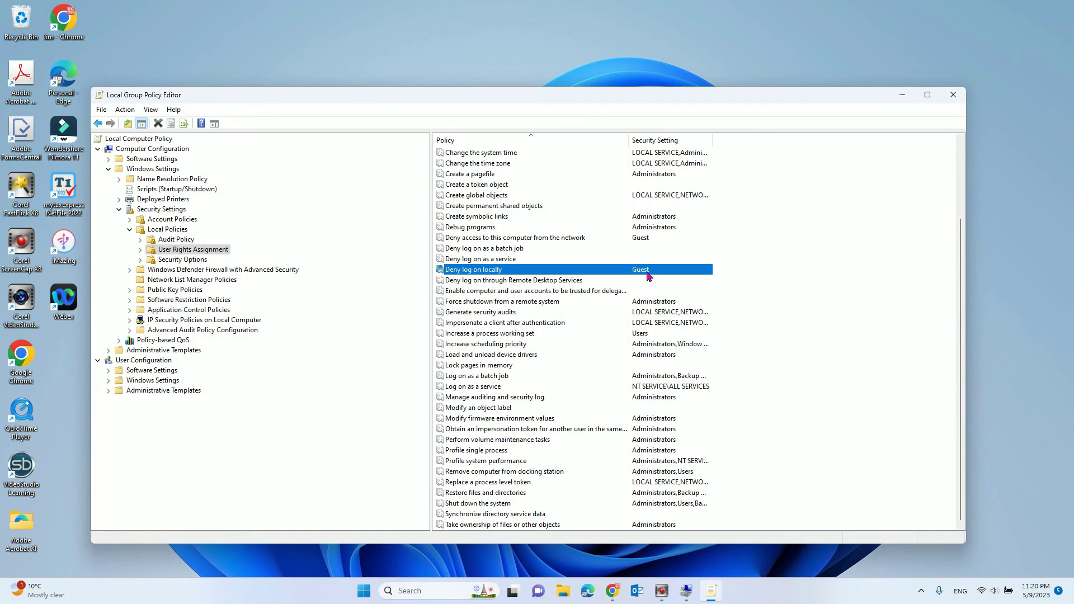
double_click(553, 271)
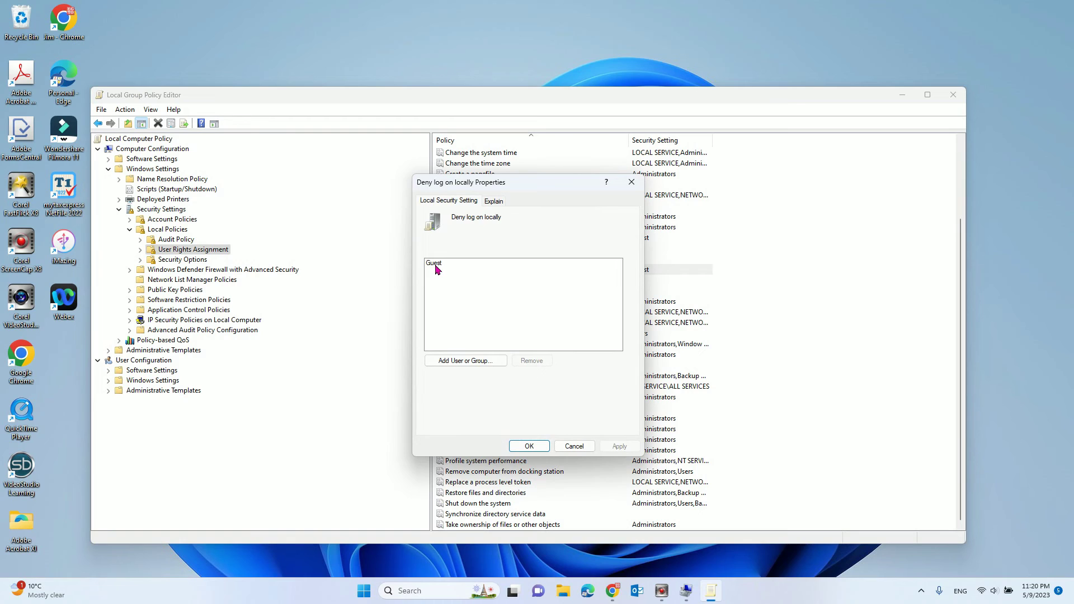
click(436, 264)
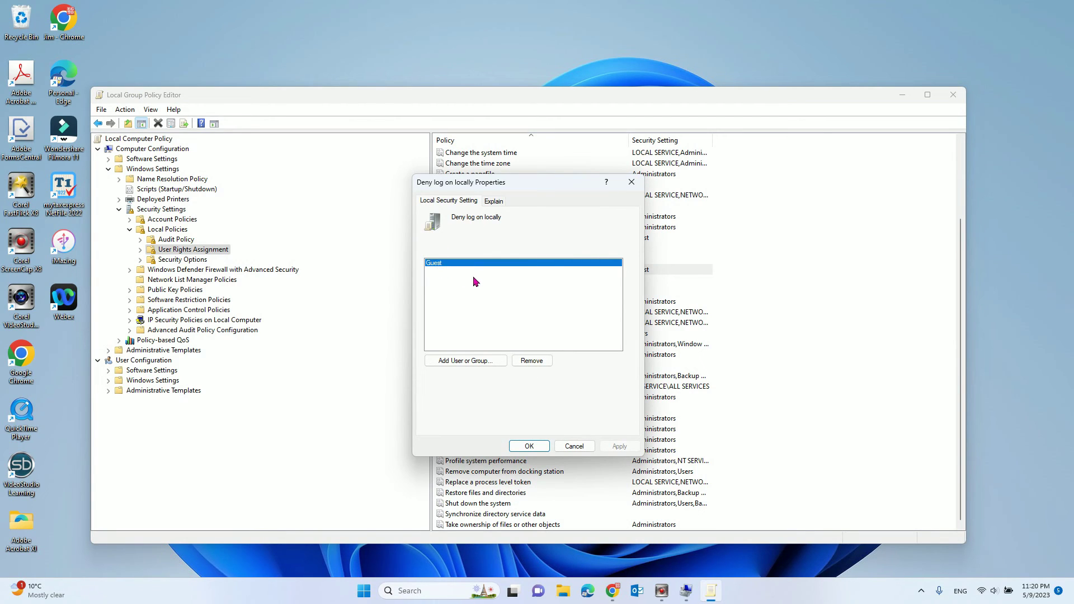
click(531, 361)
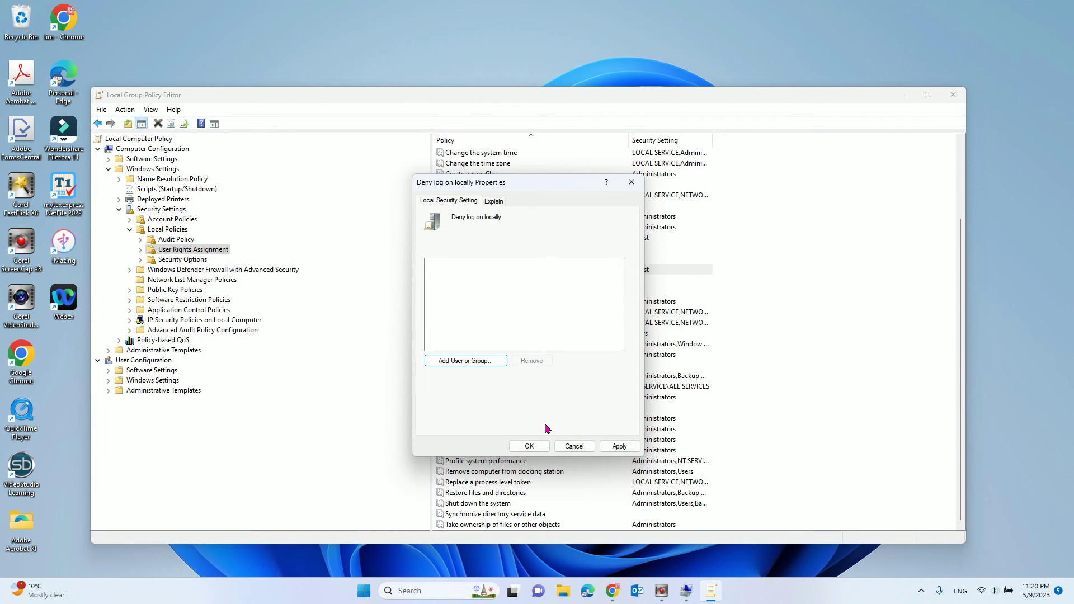
click(618, 446)
click(531, 445)
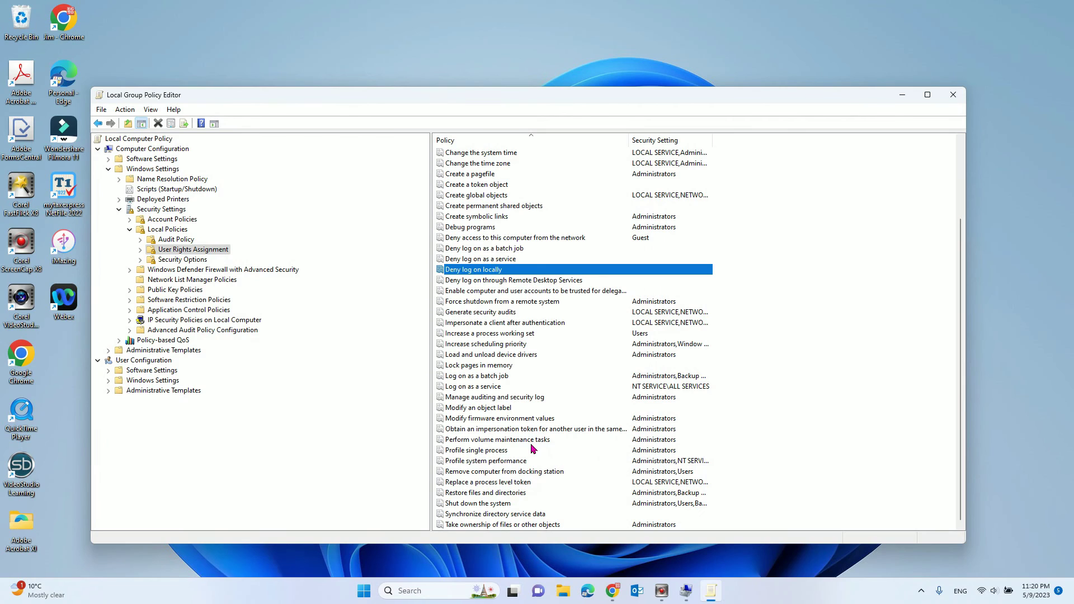
In Security Options, check that 'Accounts: Guest account status' reads Enabled
click(166, 261)
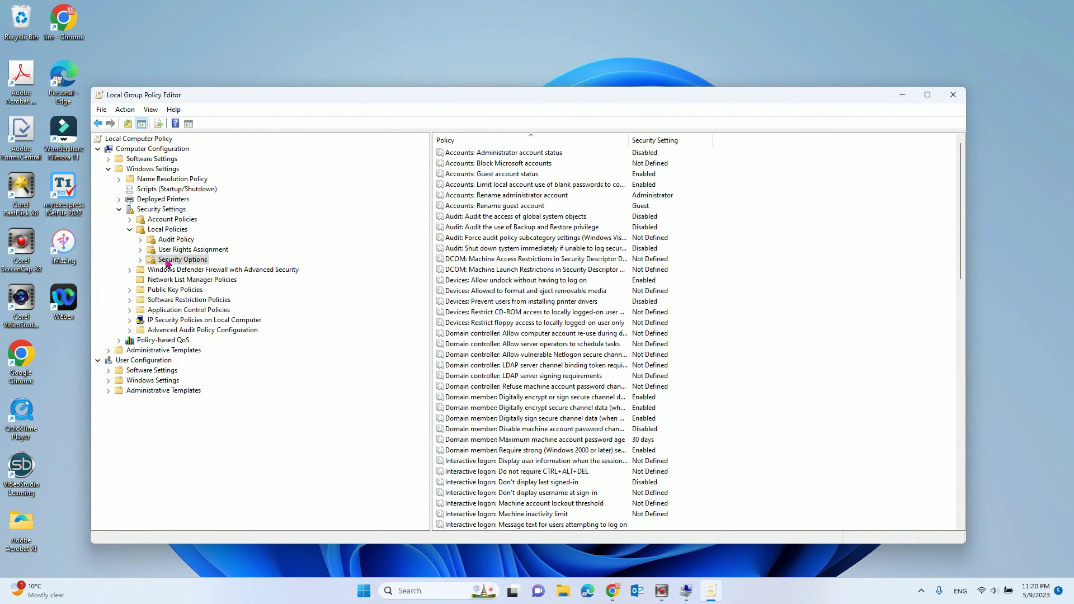
click(511, 212)
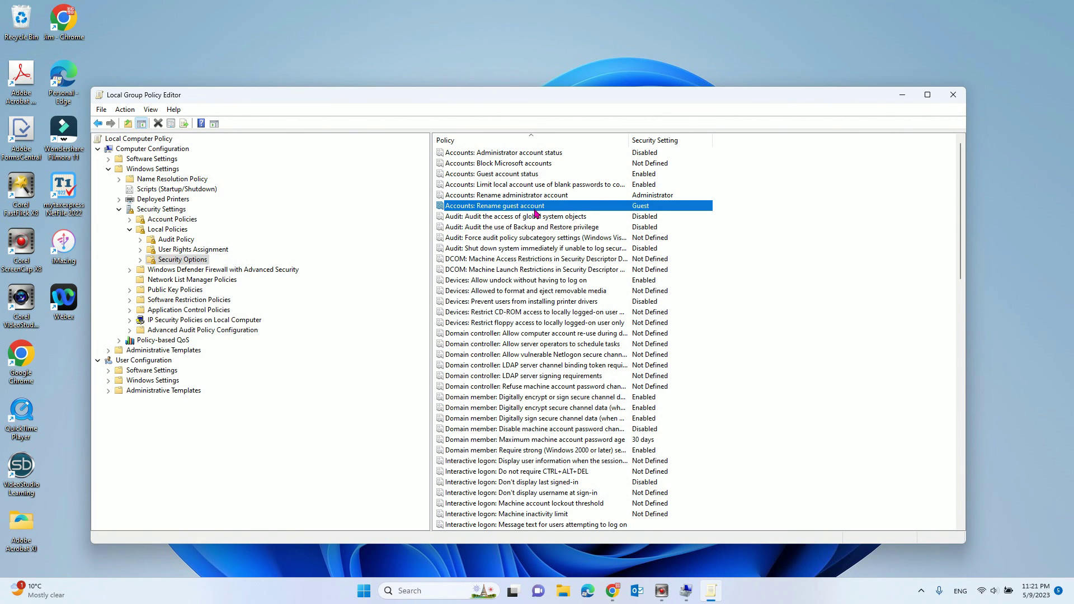
click(506, 176)
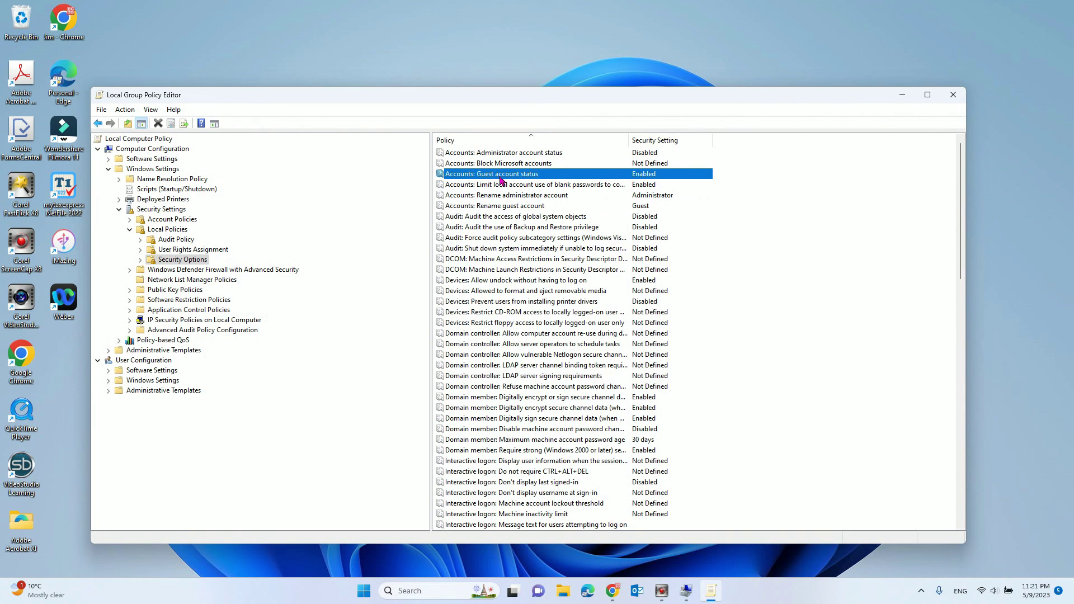